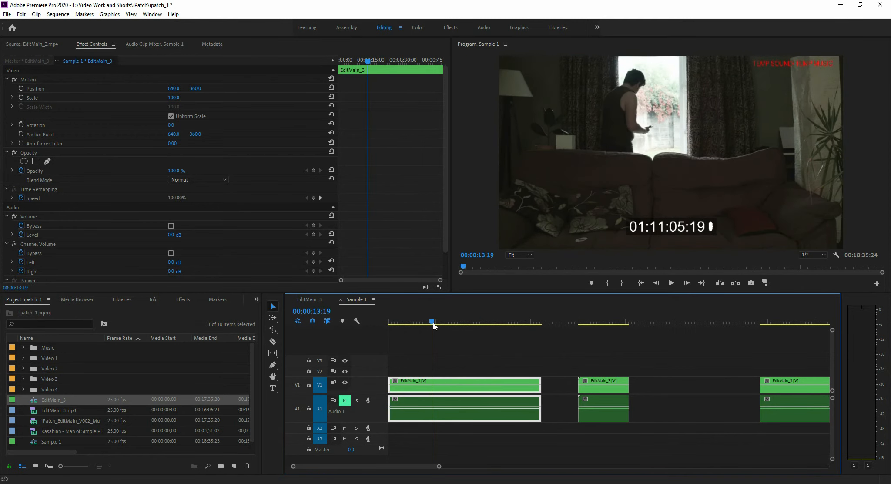
Slow the first timeline clip to 82.14% speed with a duration of 00:00:59:03 and play it back
right_click(428, 390)
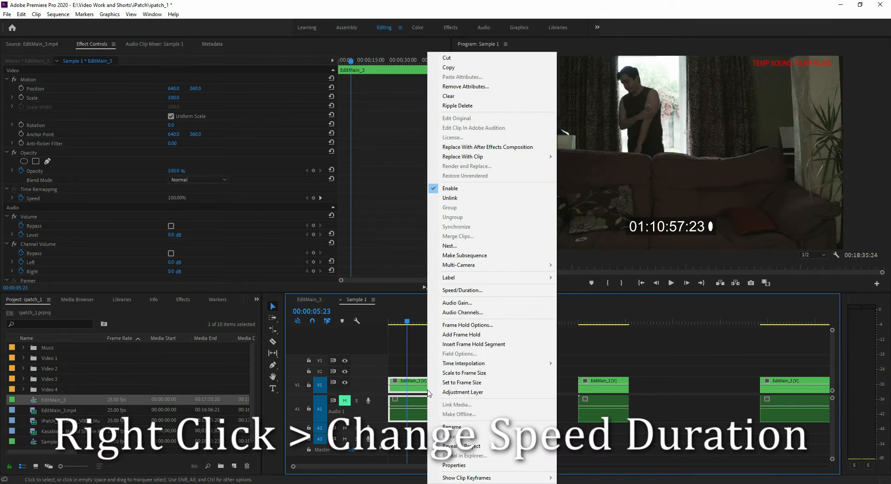
click(477, 291)
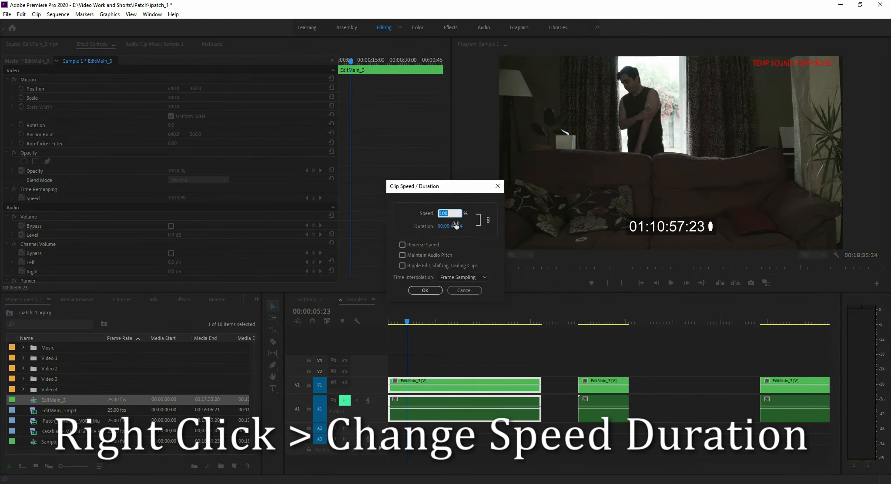
drag(456, 227, 750, 201)
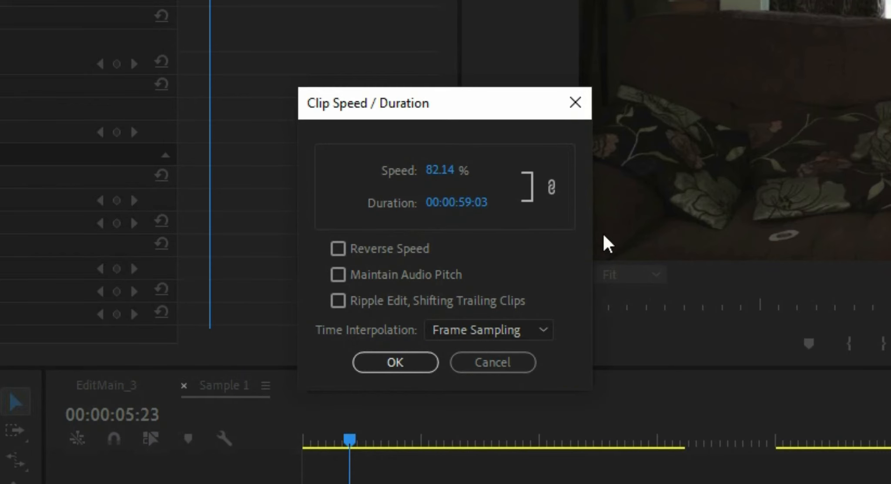
click(396, 363)
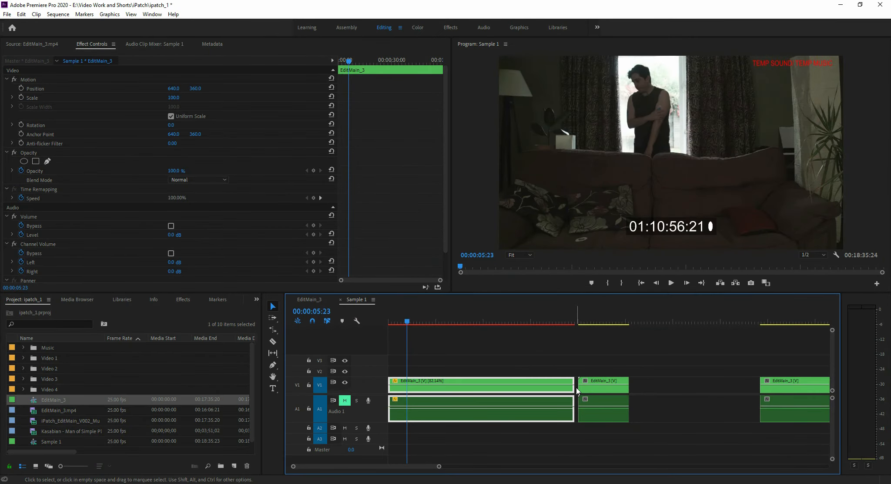
key(space)
Try the first clip at 200% speed in playback, then undo the speed changes
right_click(483, 383)
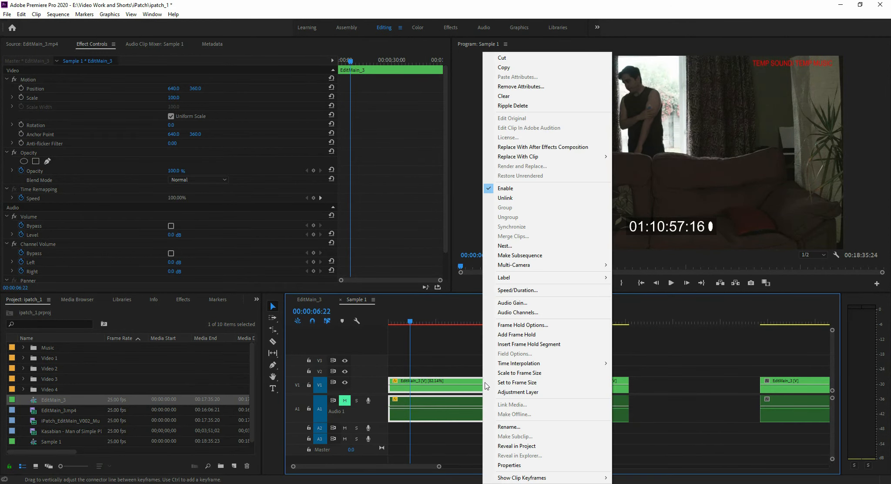
click(526, 290)
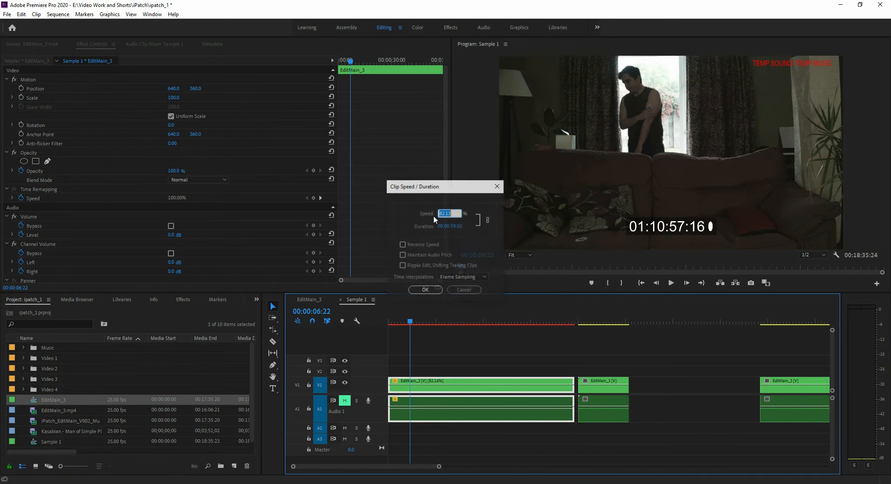
text(200)
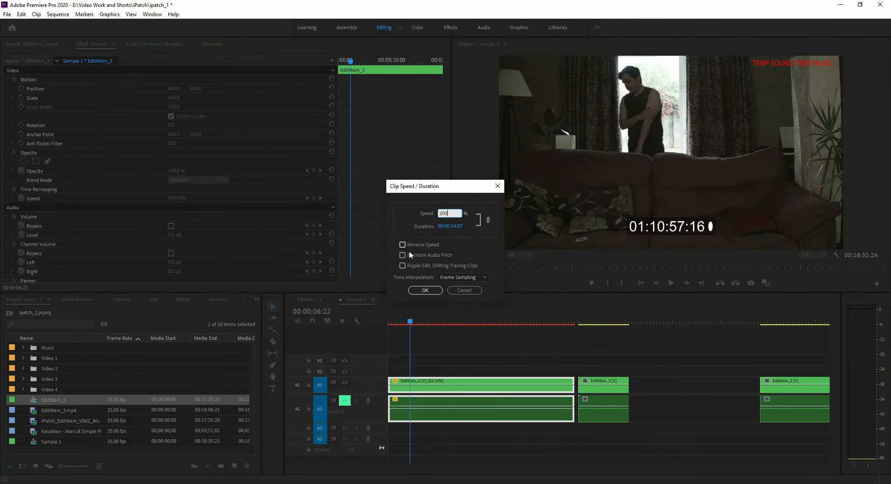
click(424, 290)
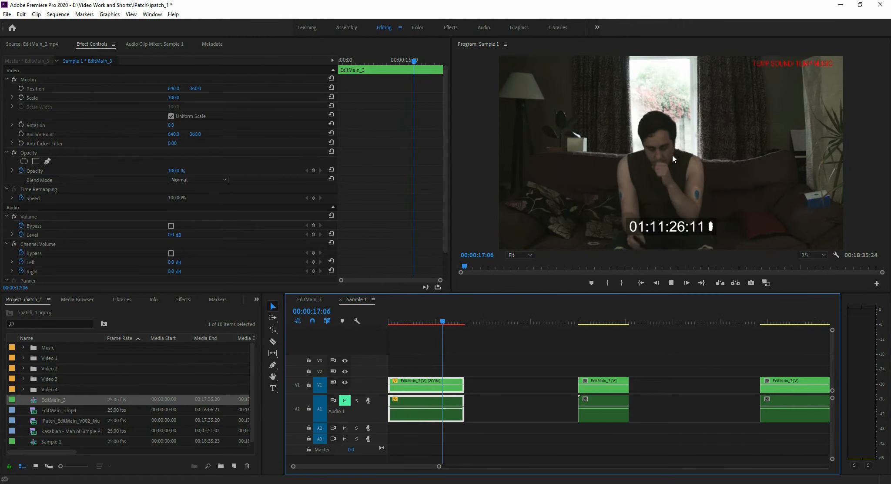
key(space)
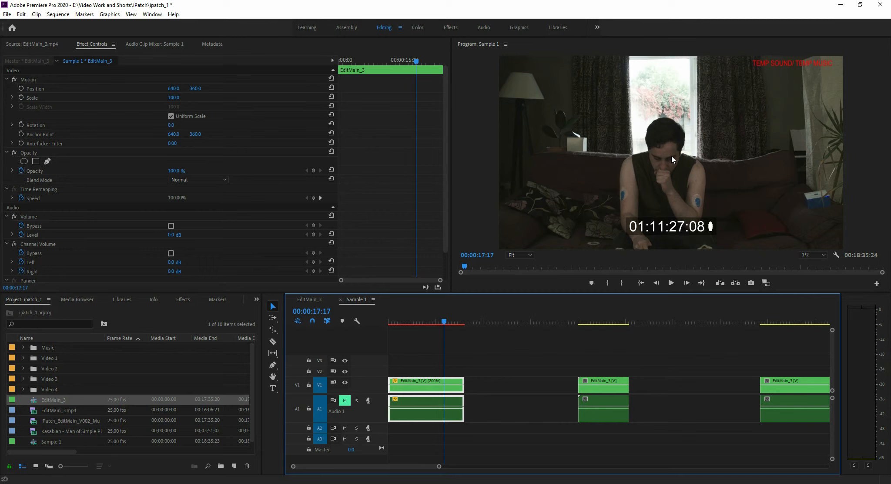
key(ctrl+z)
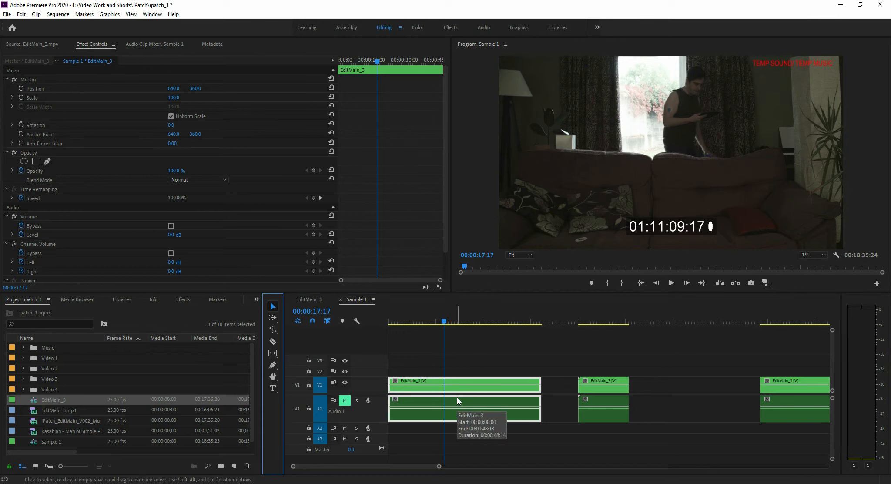
Shorten the first clip with the Rate Stretch tool to about 158% speed and play it back
key(r)
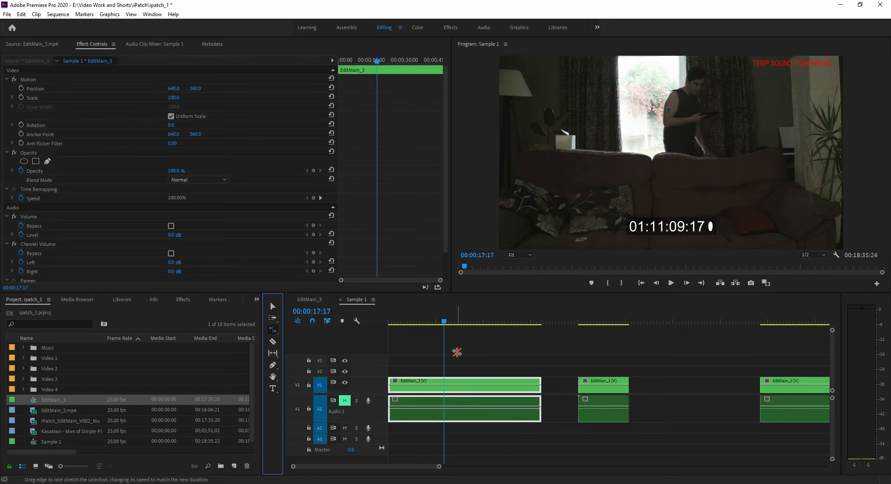
click(540, 384)
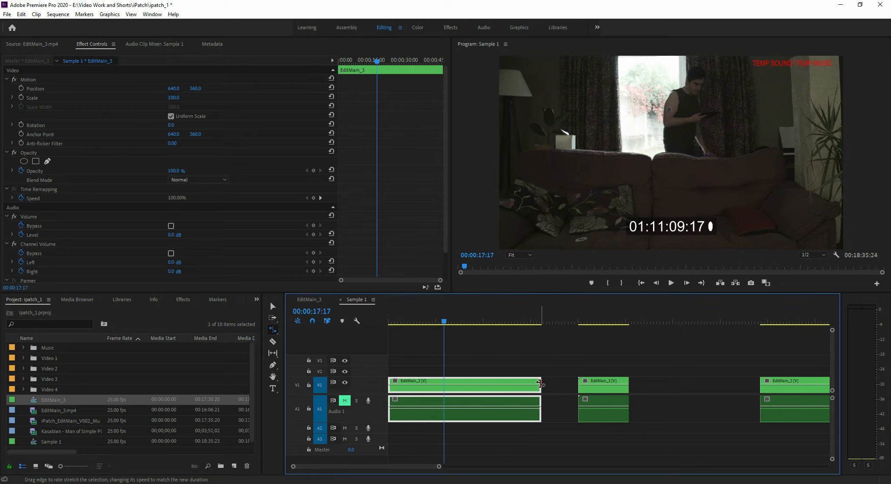
drag(541, 384, 484, 383)
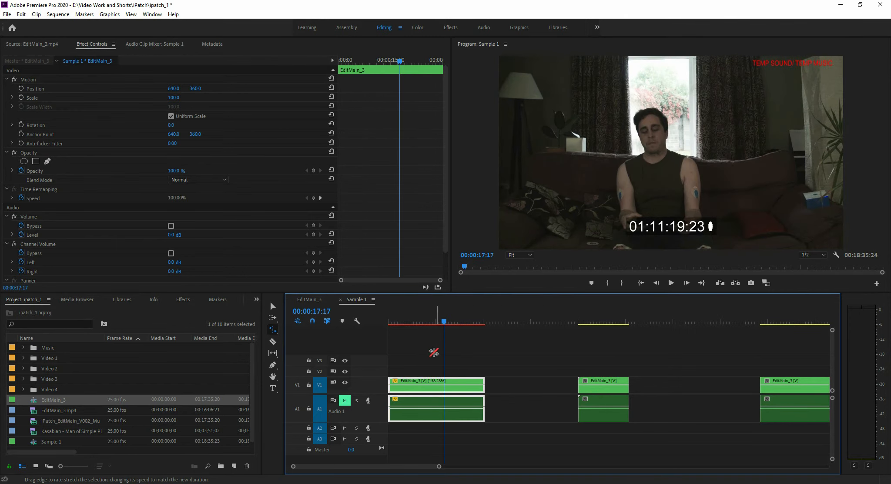
click(426, 325)
click(426, 323)
key(space)
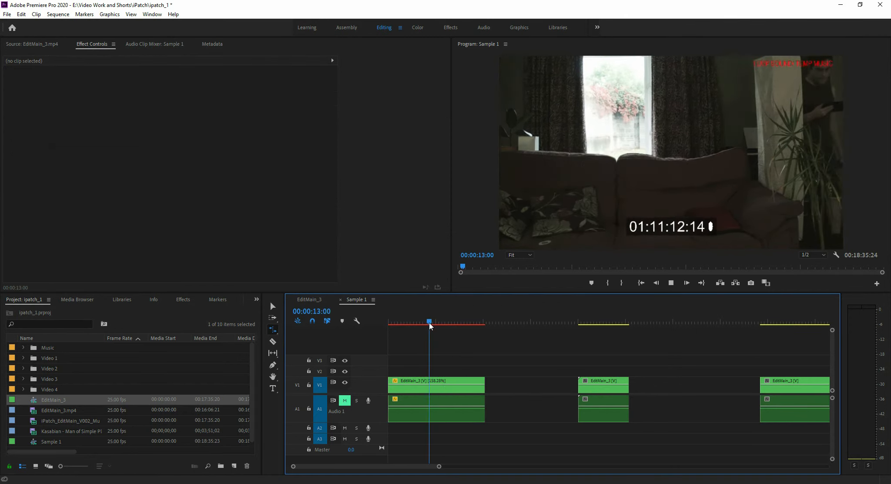
Try rate-stretching the first clip out to the start of the second clip, then undo both rate stretches
drag(484, 387, 577, 386)
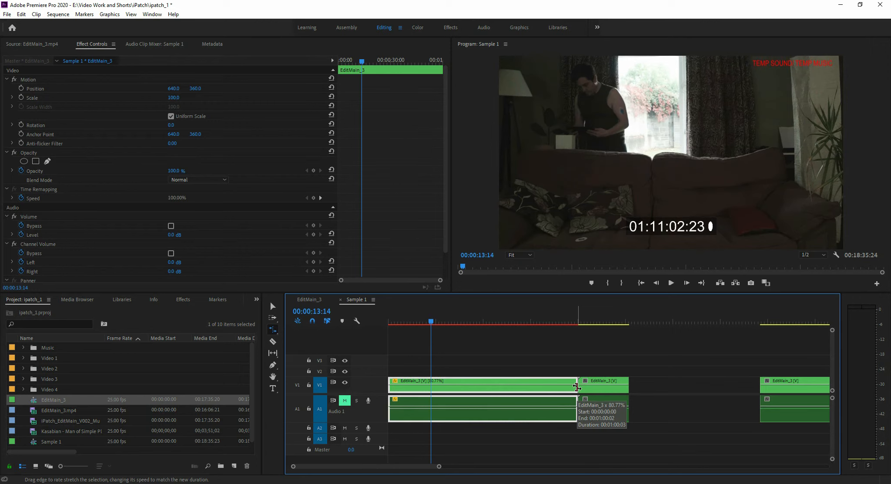
key(ctrl+z)
key(ctrl+z)
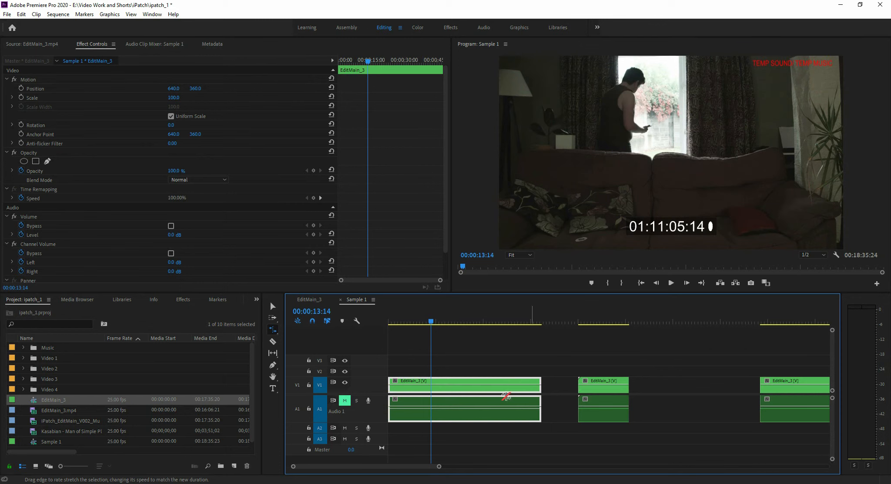
Move the first clip into the gap between the second and third clips, rate-stretching its end to fit the gap exactly
click(271, 301)
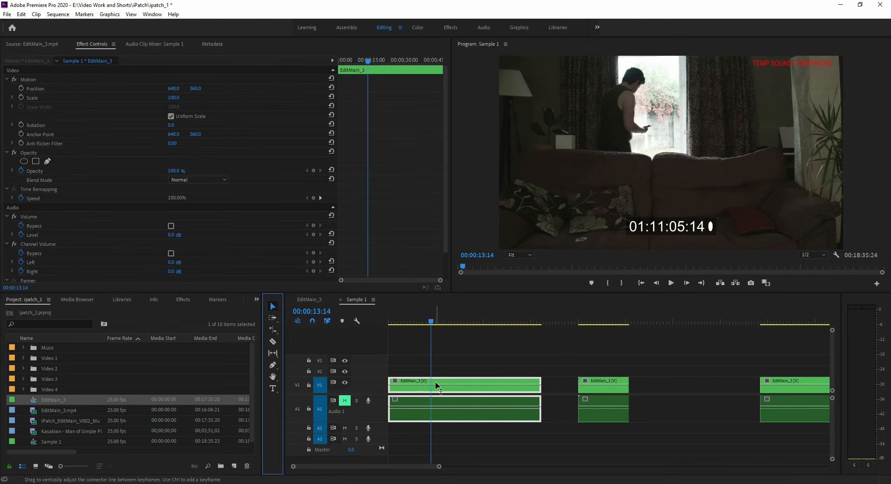
drag(439, 397, 719, 371)
key(r)
drag(782, 370, 759, 369)
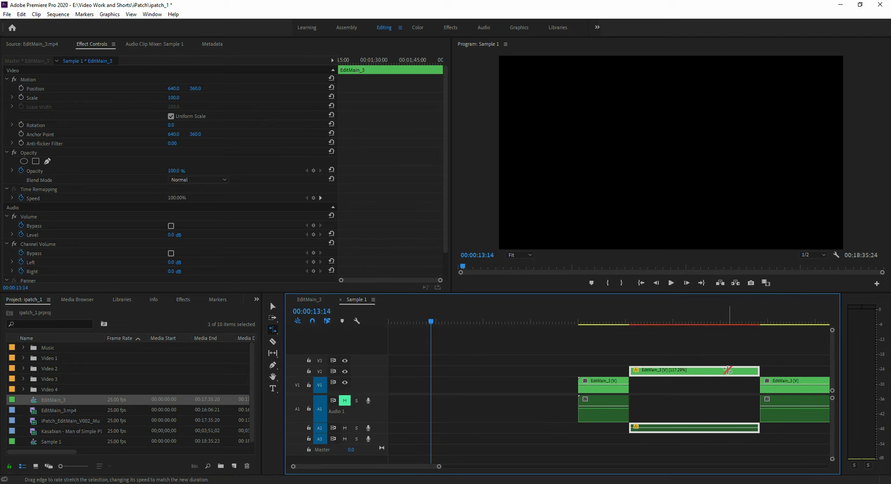
click(272, 306)
drag(681, 370, 682, 386)
Undo the moves and the rate stretch of the clip placed in the gap
key(ctrl+z)
key(ctrl+z)
key(ctrl+z)
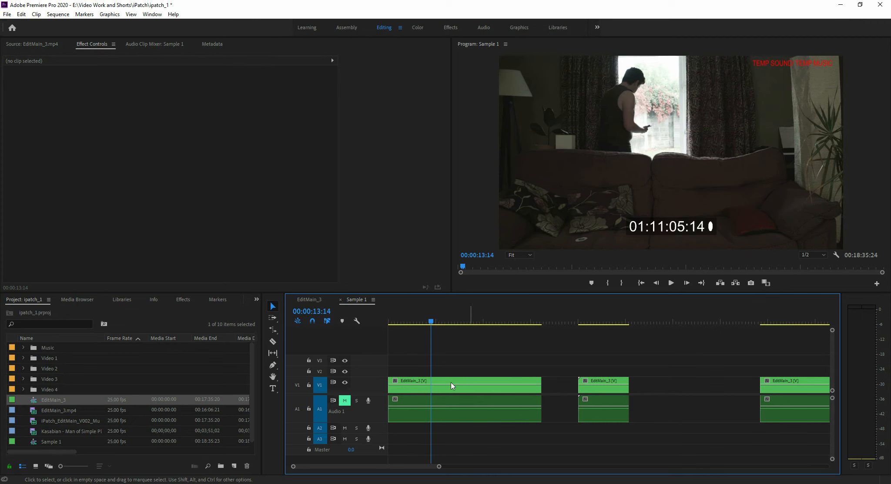
Show the Time Remapping Speed keyframes on the first clip and make video track V1 taller
click(414, 388)
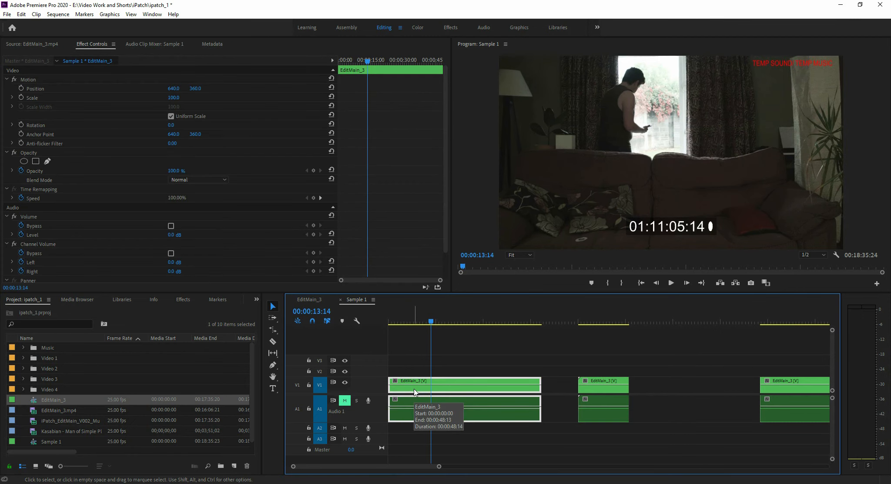
right_click(413, 388)
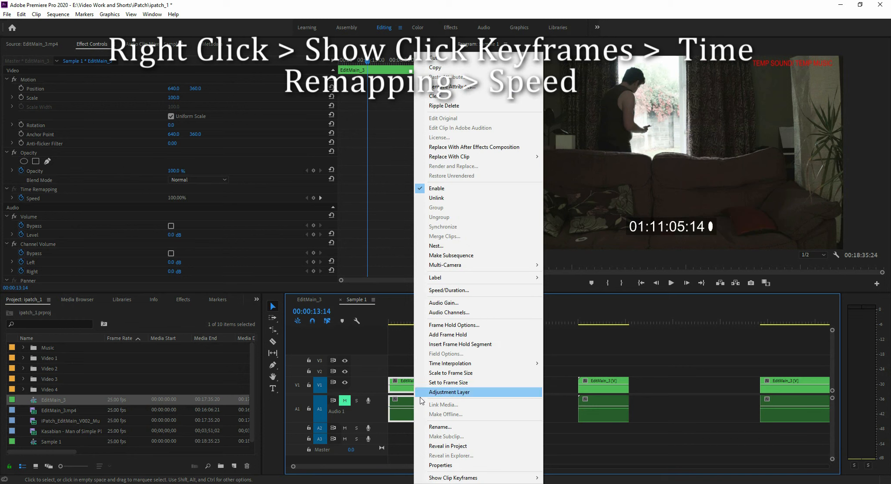
mouse_move(514, 477)
mouse_move(579, 479)
click(651, 478)
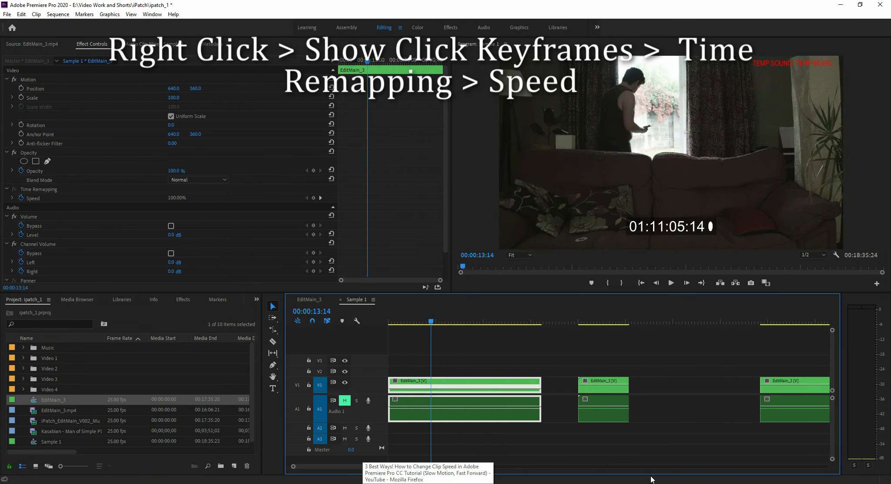
drag(378, 377, 383, 370)
key(=)
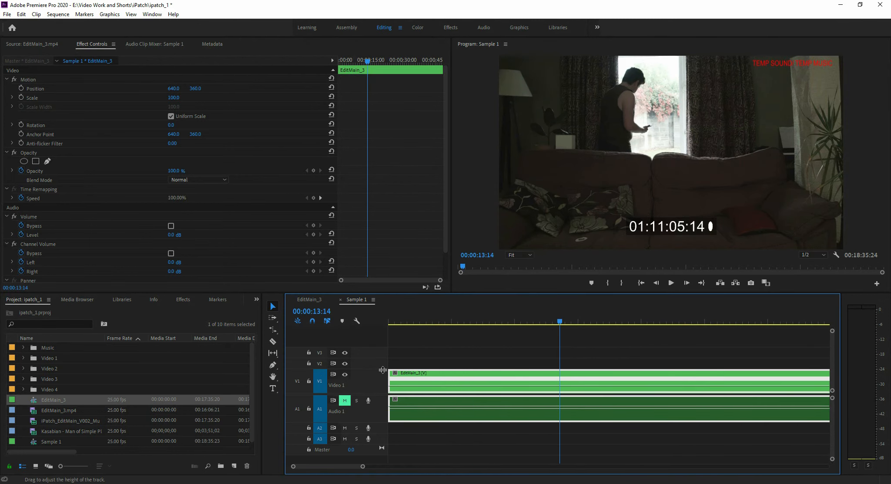
Add a speed keyframe to the first clip at 00:00:06:16 and raise the speed after it to 328%
click(444, 321)
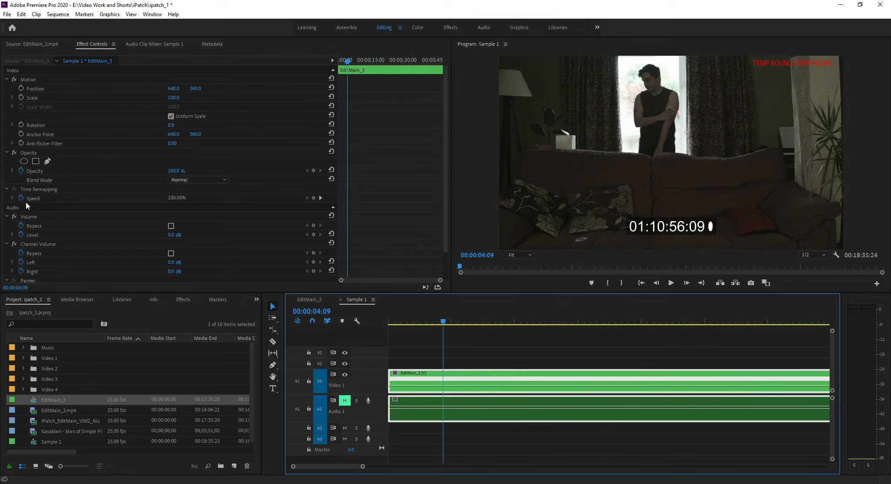
click(34, 190)
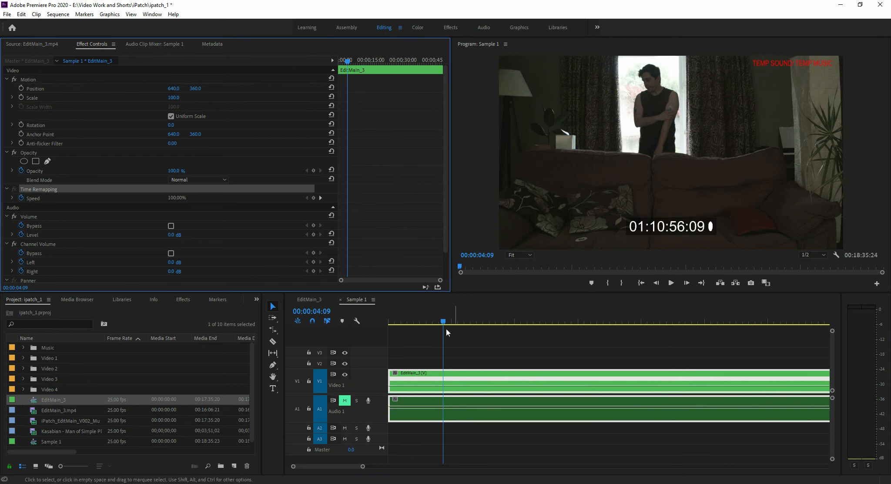
drag(445, 322, 474, 321)
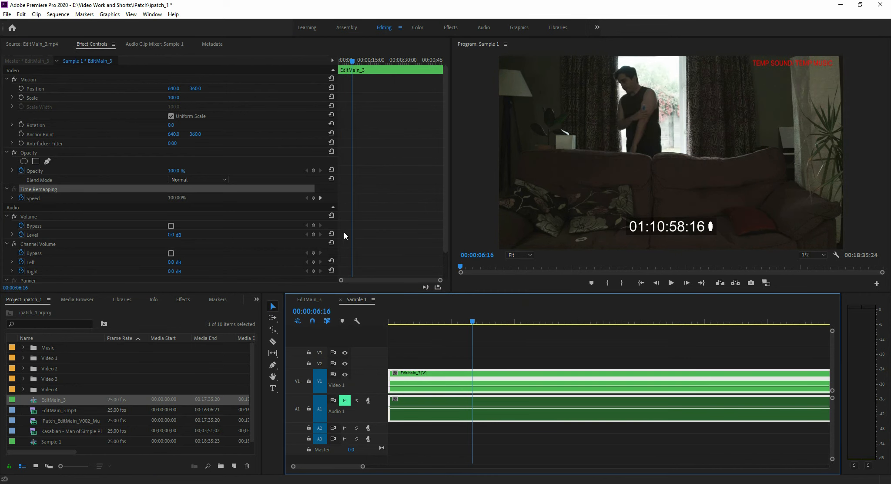
click(314, 198)
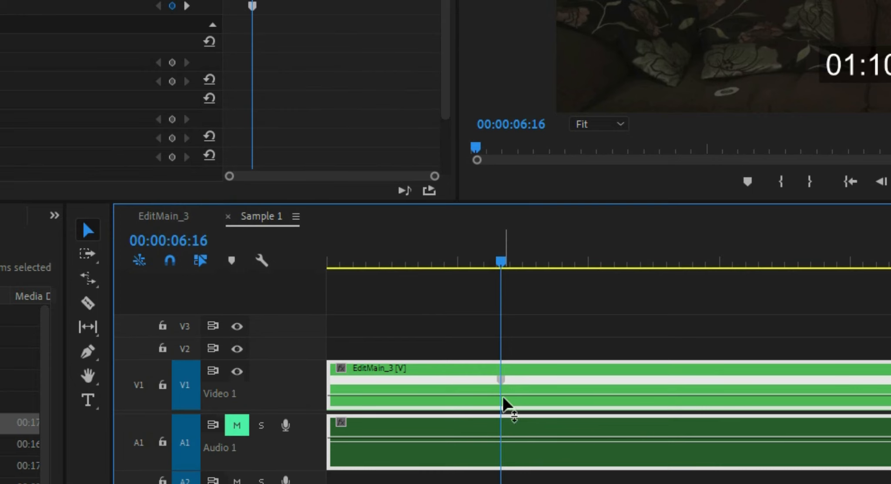
drag(504, 394, 511, 388)
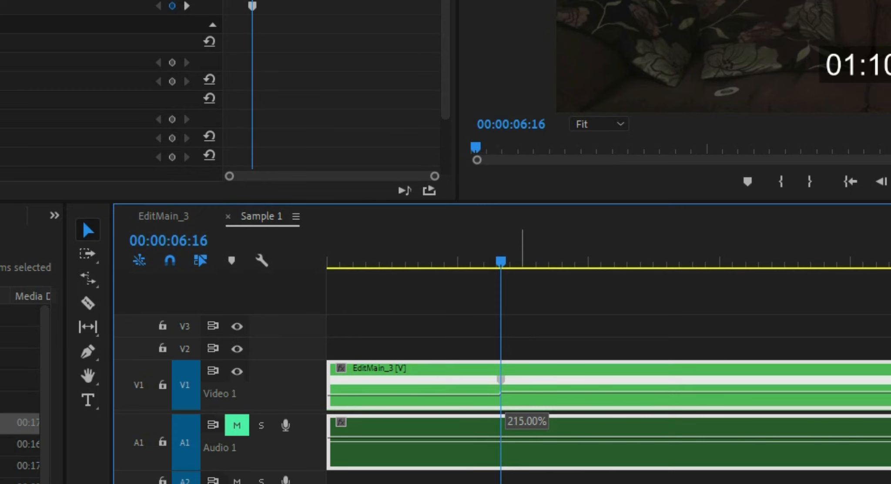
drag(511, 388, 505, 192)
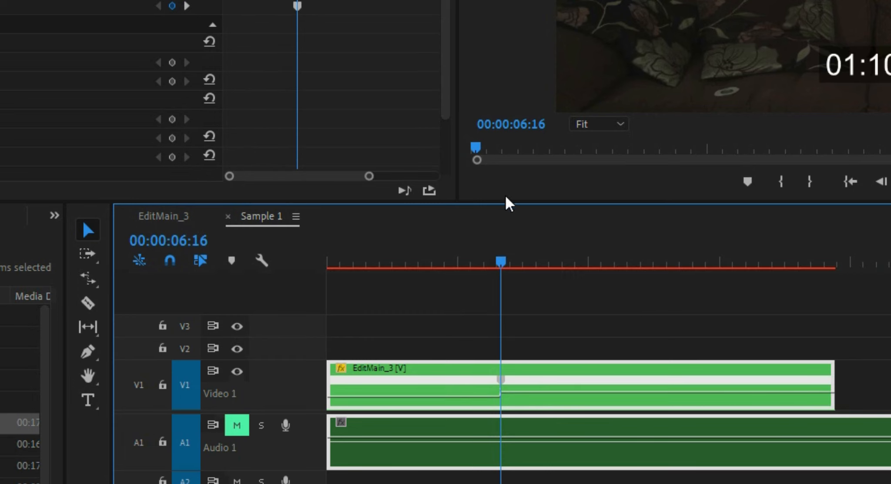
Split the speed keyframe at 00:00:06:16 into a gradual speed ramp and play back the transition
click(504, 385)
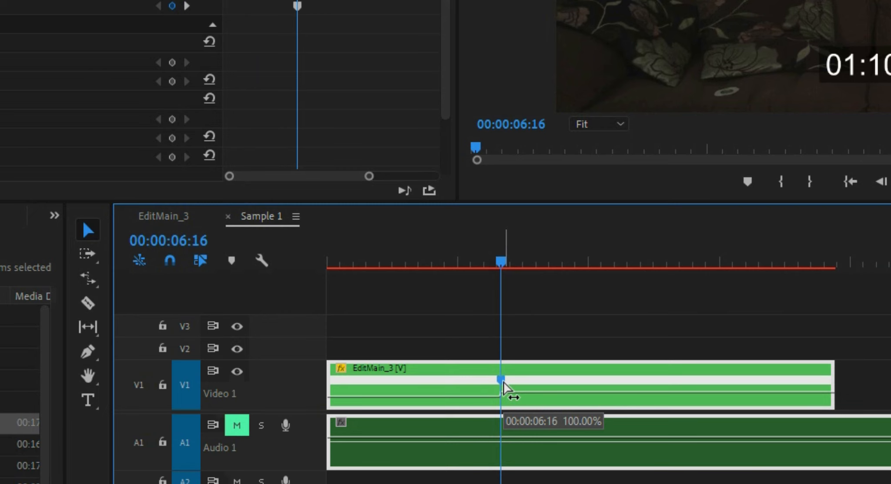
drag(507, 386, 700, 385)
drag(635, 387, 613, 391)
click(455, 264)
key(space)
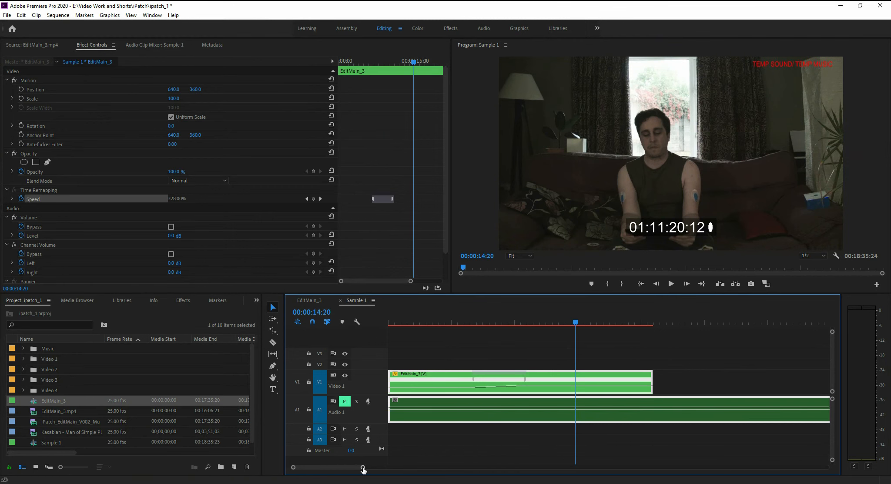
drag(363, 468, 385, 469)
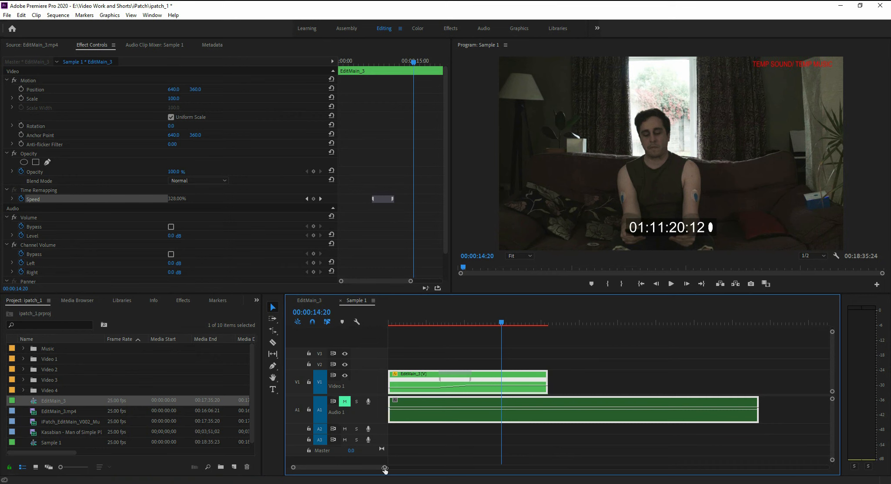